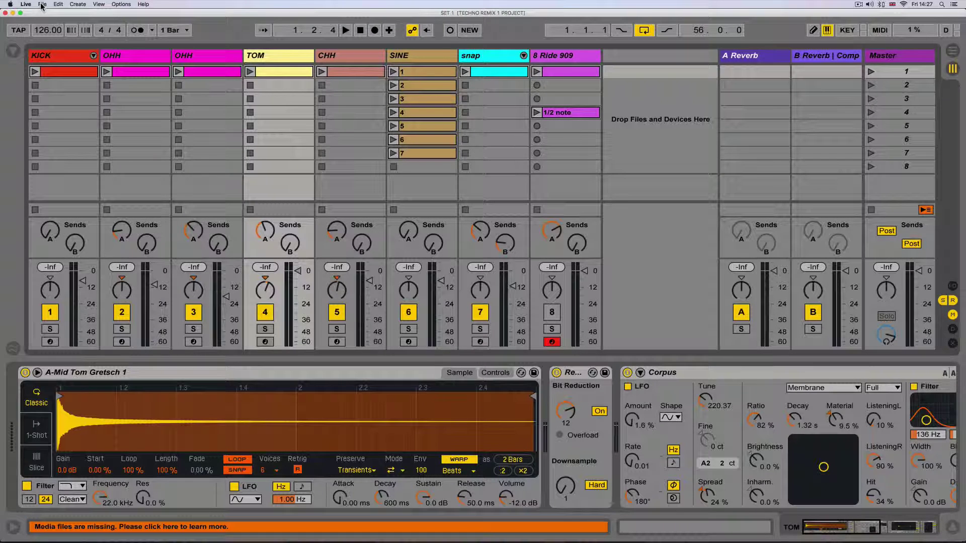
# Show the browser and list the contents of the current project
pyautogui.click(16, 52)
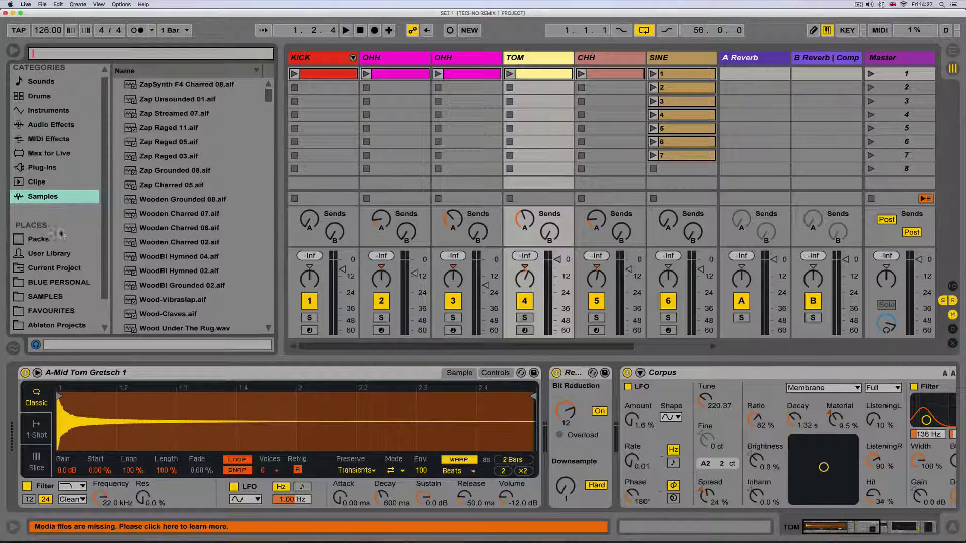
pyautogui.click(52, 326)
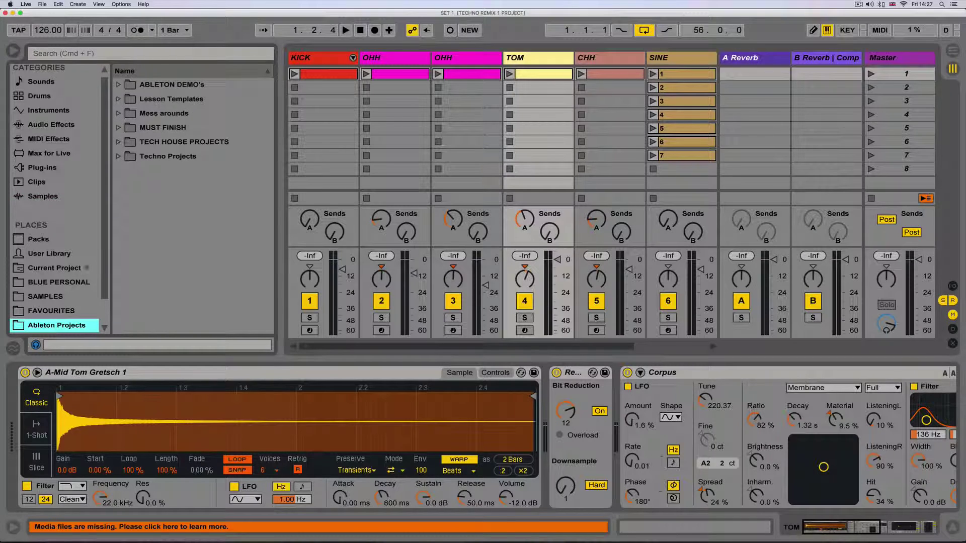
pyautogui.click(59, 270)
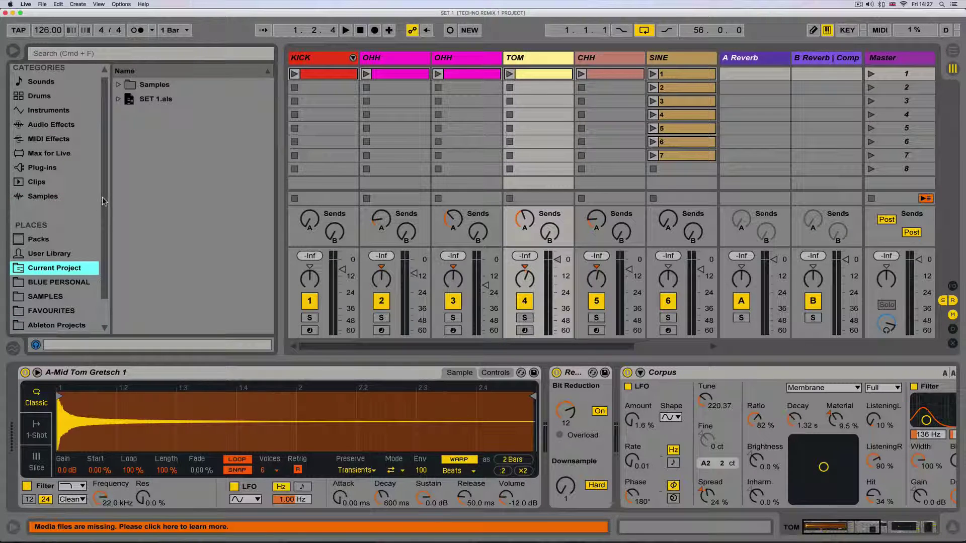
# Save the Live Set as a new version named SET 2 in the TECHNO REMIX 1 PROJECT folder
pyautogui.click(43, 4)
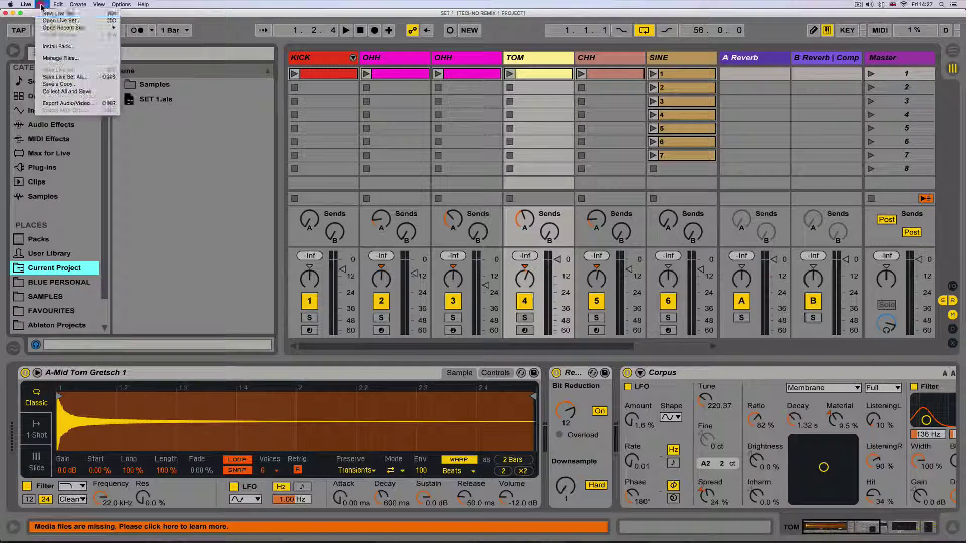
pyautogui.click(64, 77)
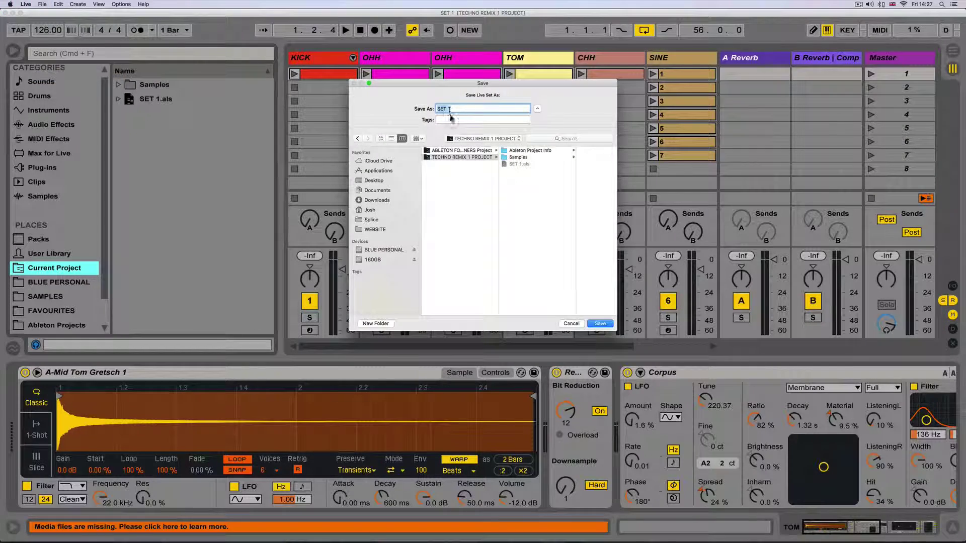
pyautogui.click(461, 140)
pyautogui.click(462, 140)
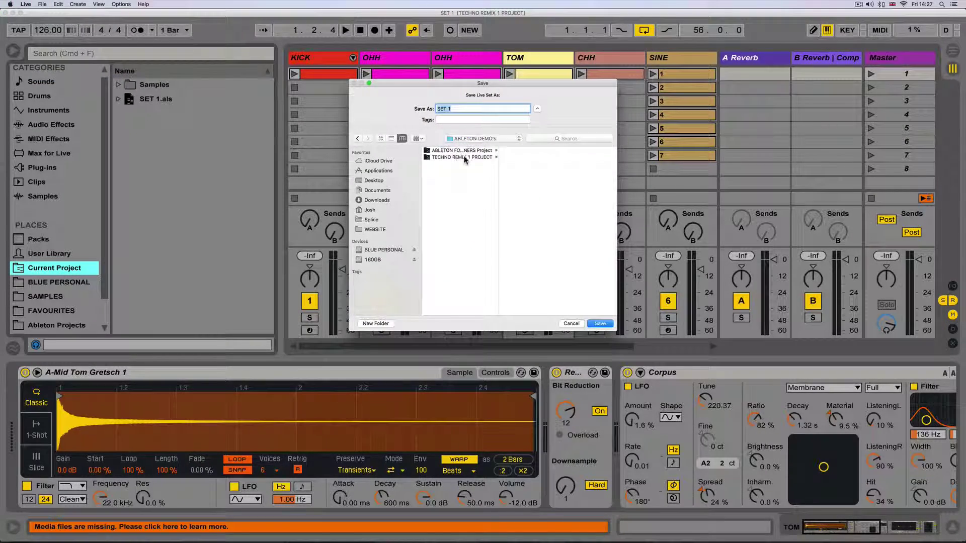
pyautogui.click(459, 157)
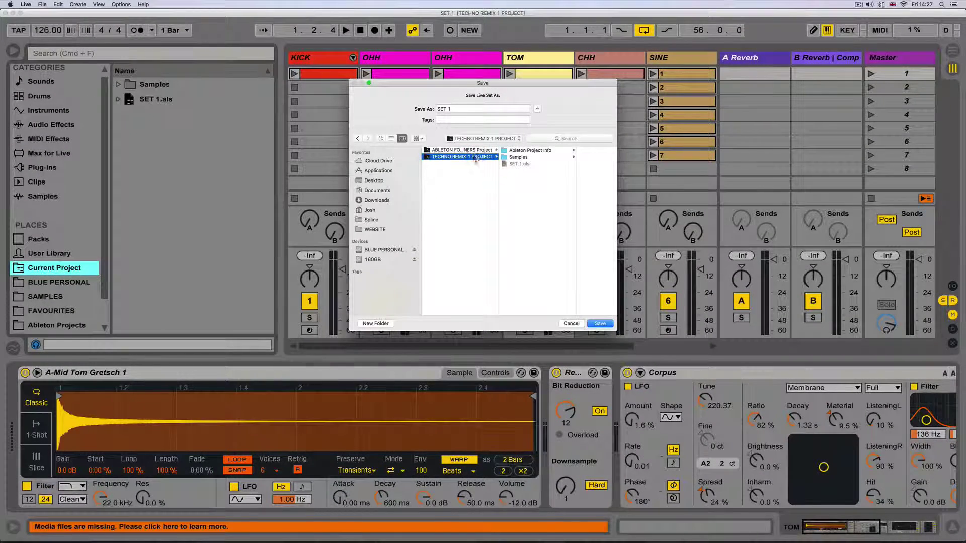
pyautogui.click(512, 167)
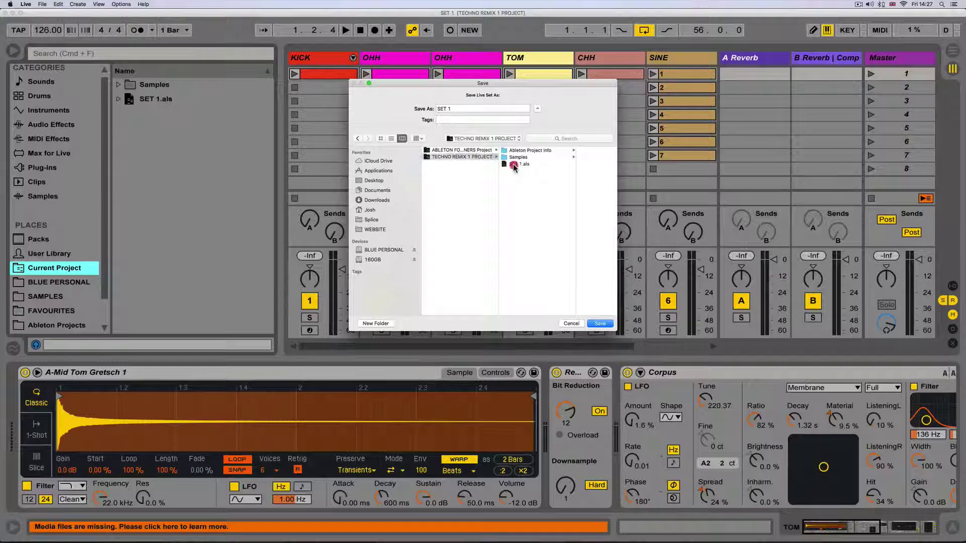
pyautogui.click(465, 110)
pyautogui.press('BackSpace')
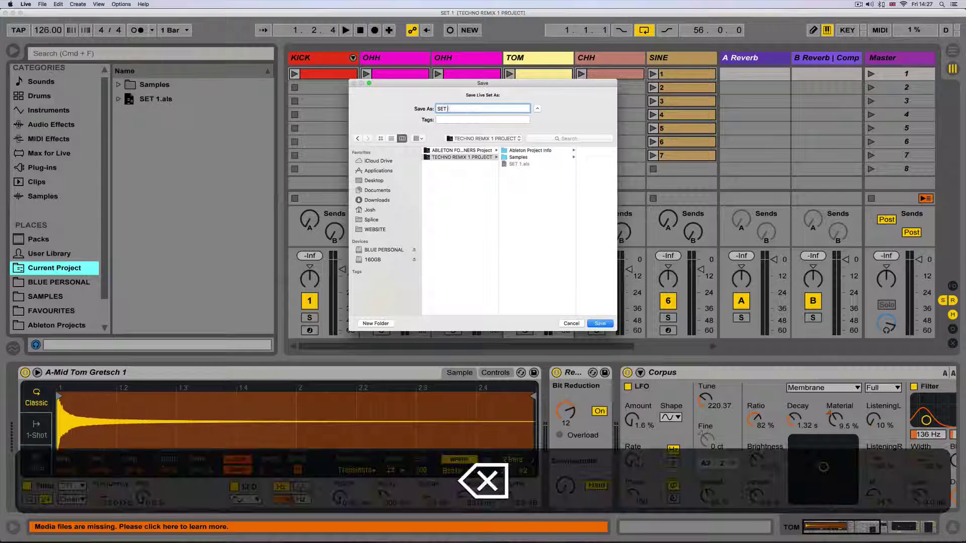
pyautogui.write('2')
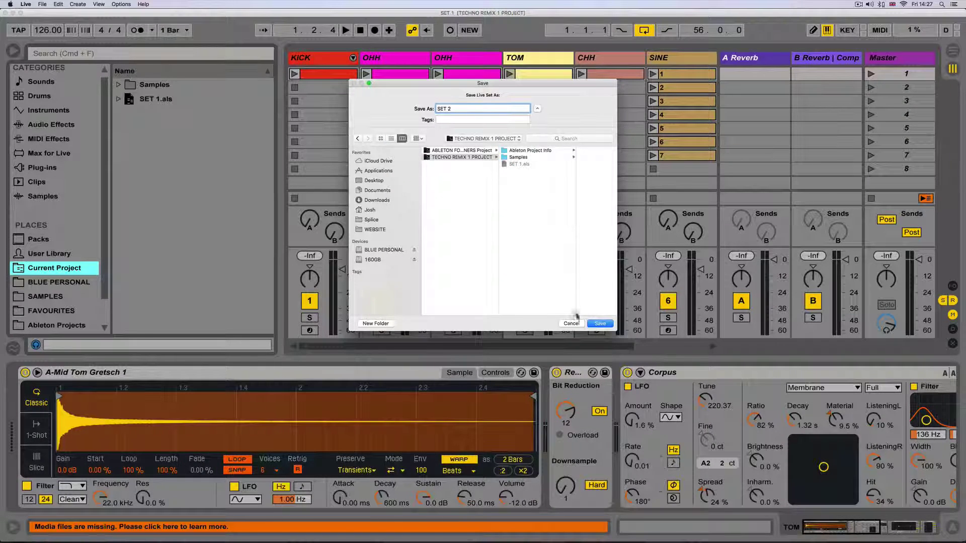
pyautogui.click(600, 324)
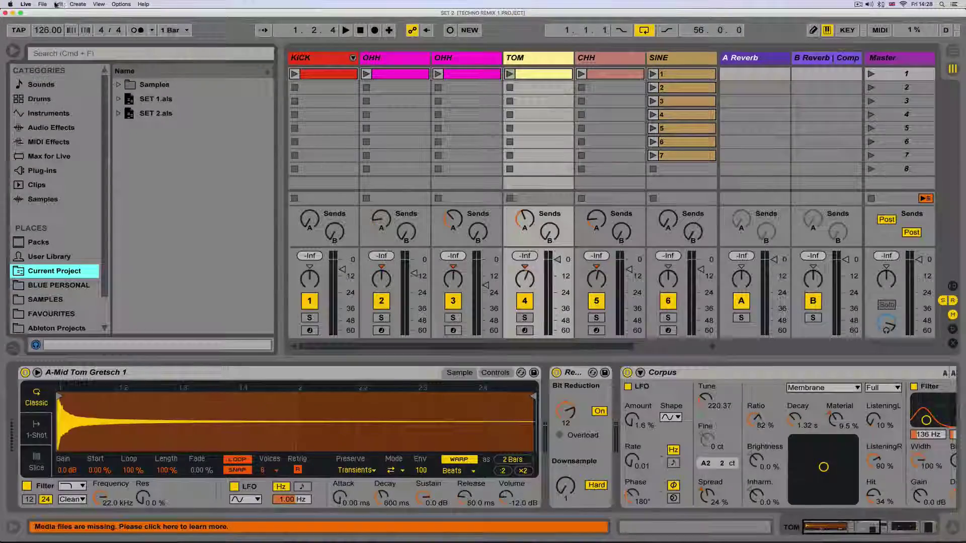
# Check the recently opened sets and the SET 1 and SET 2 files in the current project
pyautogui.click(42, 4)
pyautogui.moveTo(75, 28)
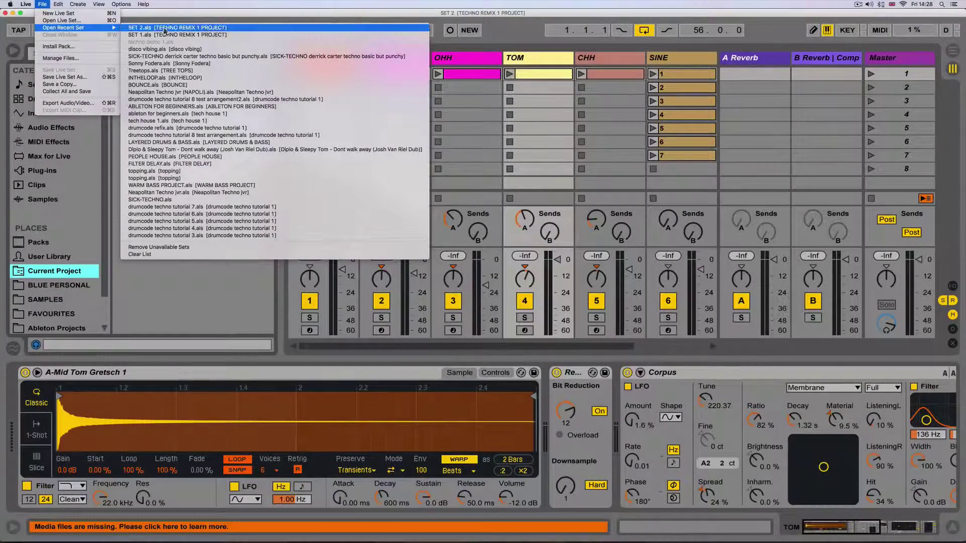
pyautogui.click(107, 174)
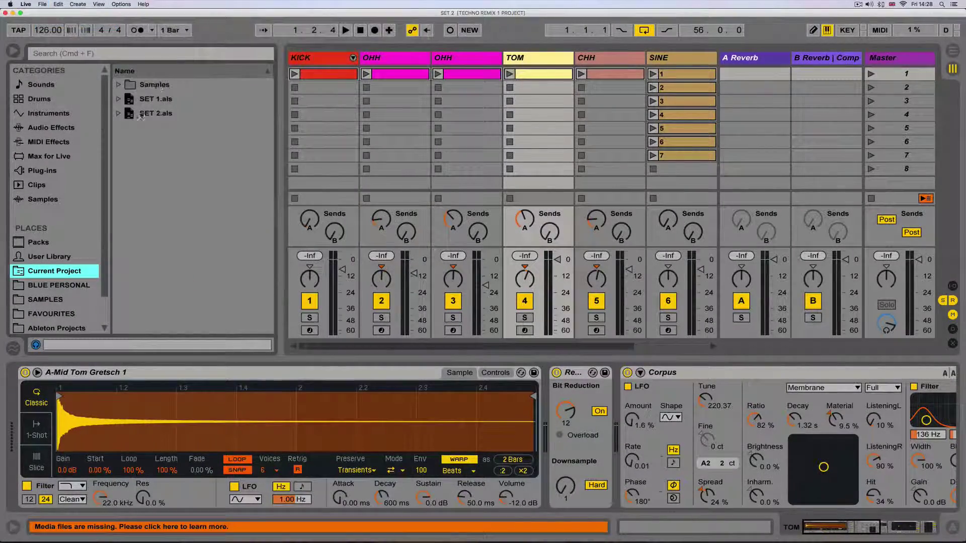
pyautogui.click(143, 99)
pyautogui.click(143, 113)
pyautogui.click(145, 101)
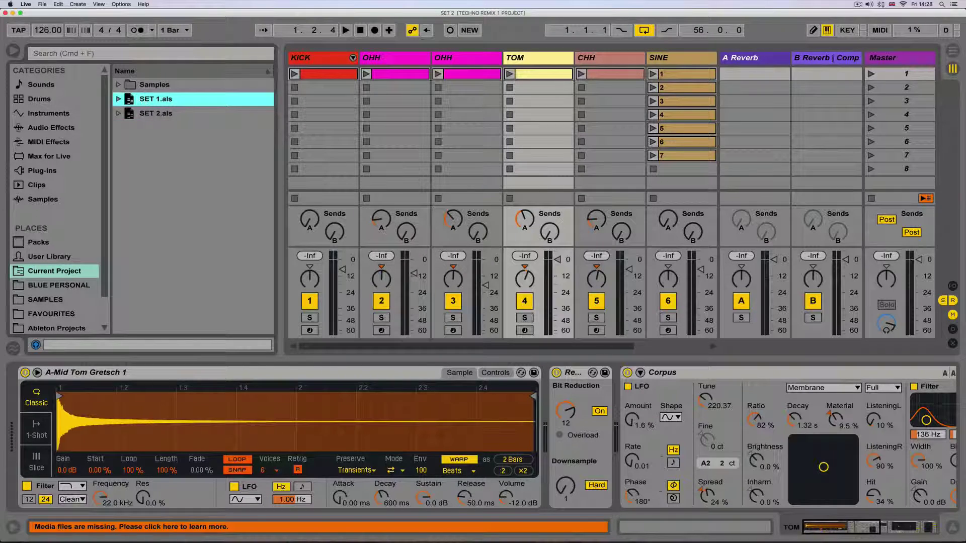
# Open the file manager for the current project and show the media files it contains
pyautogui.click(42, 4)
pyautogui.click(101, 64)
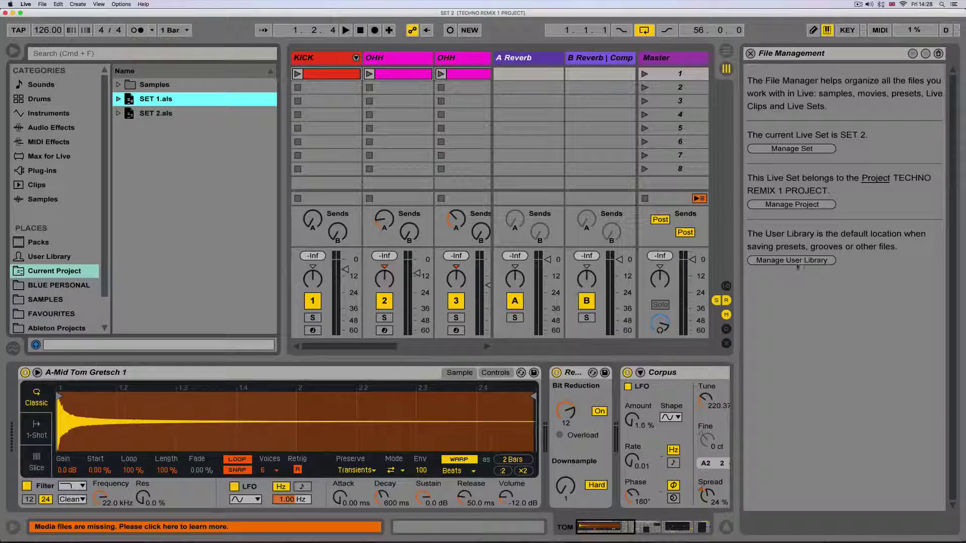
pyautogui.click(789, 206)
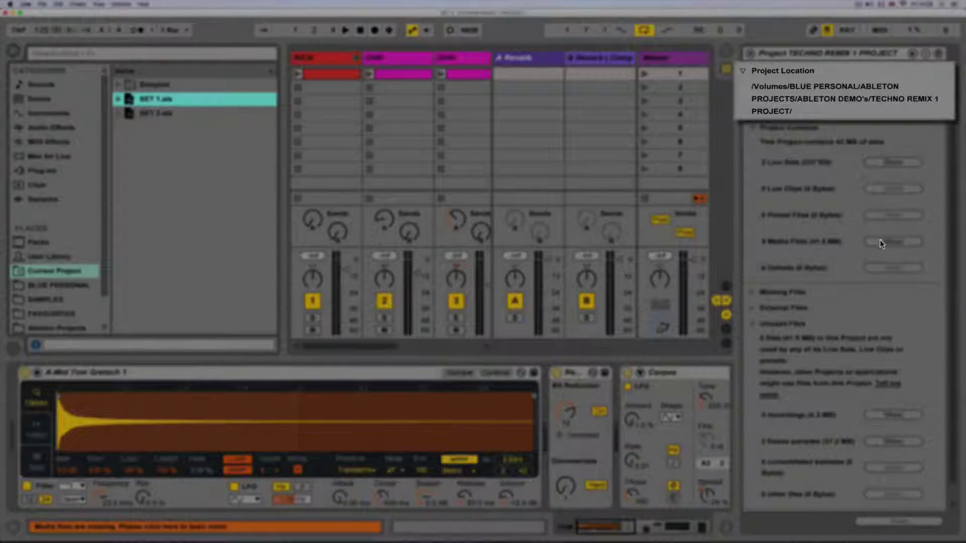
pyautogui.click(880, 240)
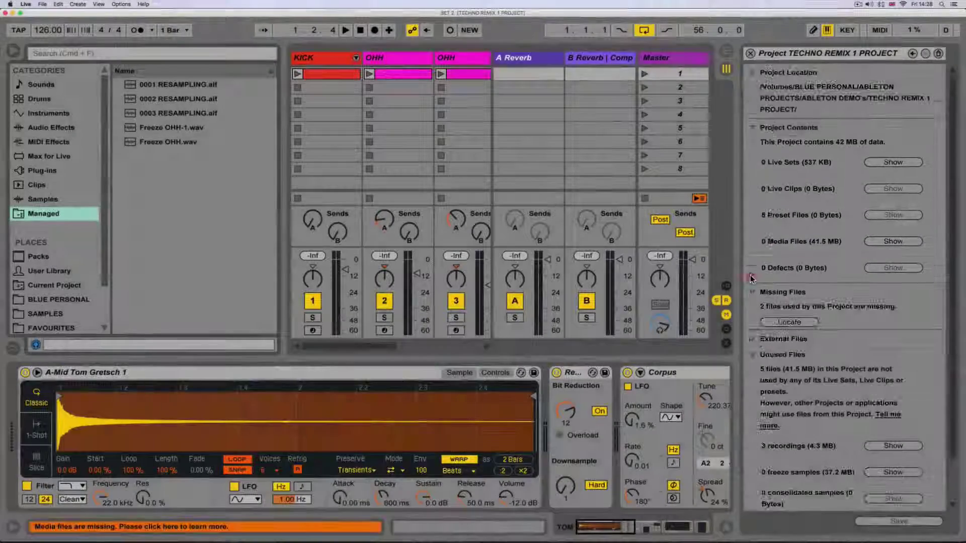
# Rescan the project and review its missing, external and unused files in the file manager
pyautogui.scroll(-1, 752, 279)
pyautogui.click(789, 308)
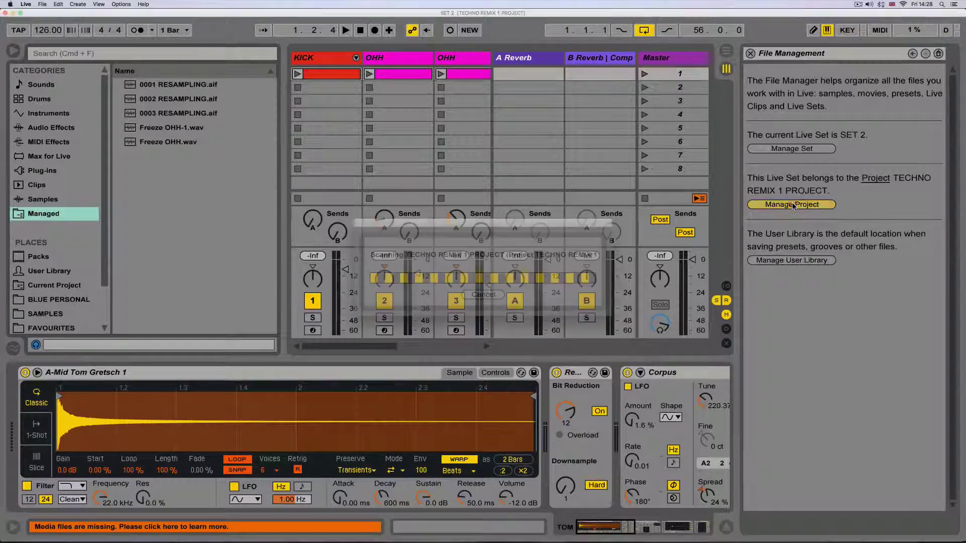
pyautogui.click(793, 204)
pyautogui.scroll(-3, 762, 305)
pyautogui.click(752, 291)
pyautogui.scroll(3, 753, 296)
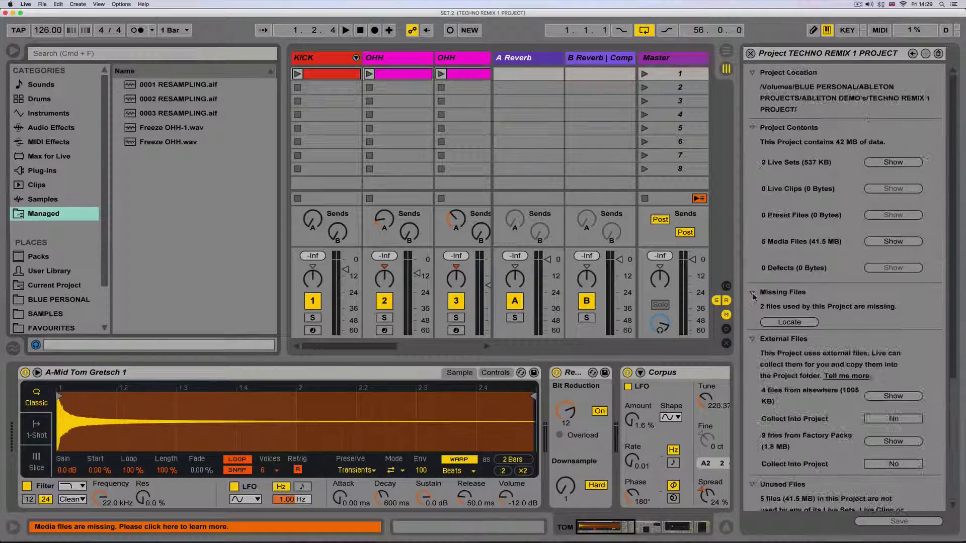
pyautogui.scroll(-5, 758, 342)
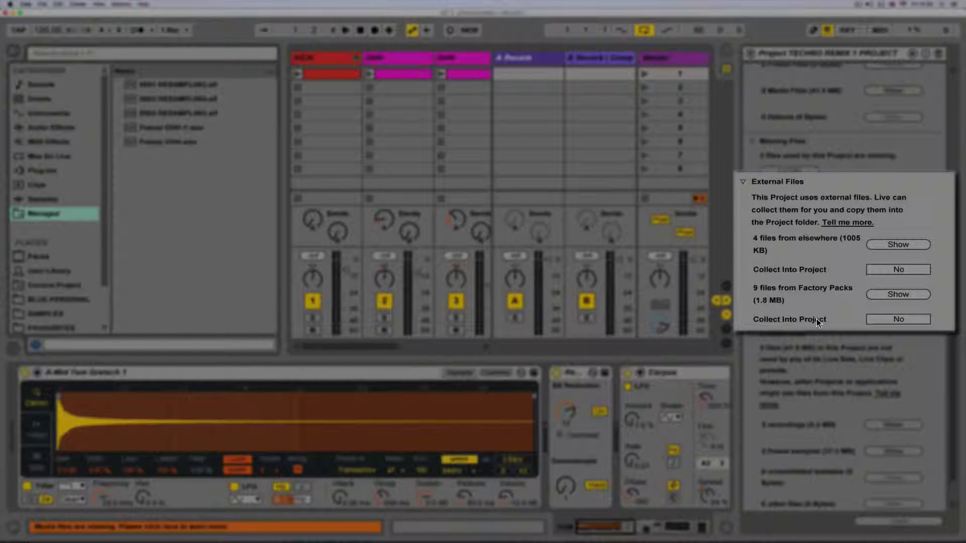
pyautogui.scroll(-1, 813, 318)
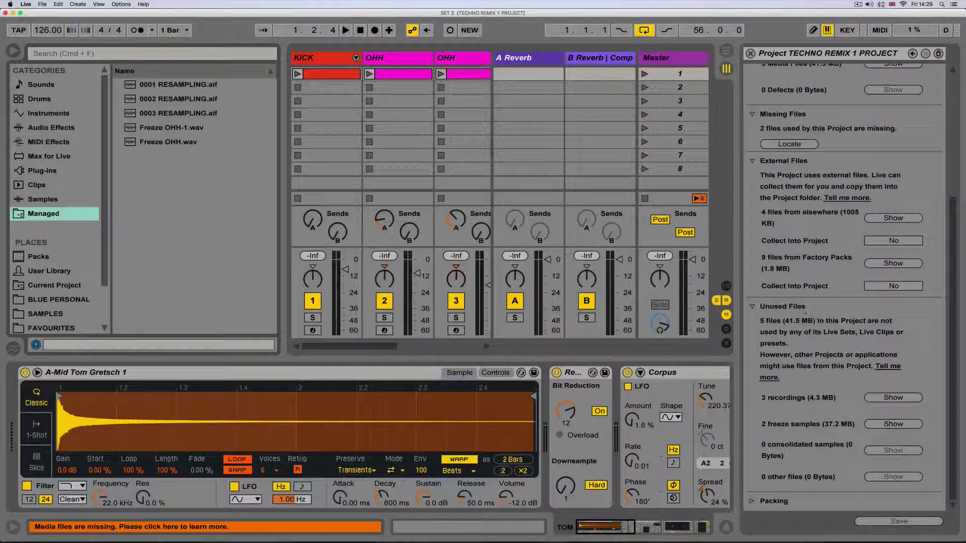
# Collect all and save the set, copying files from elsewhere, other Projects, the User Library and Factory Packs
pyautogui.click(49, 6)
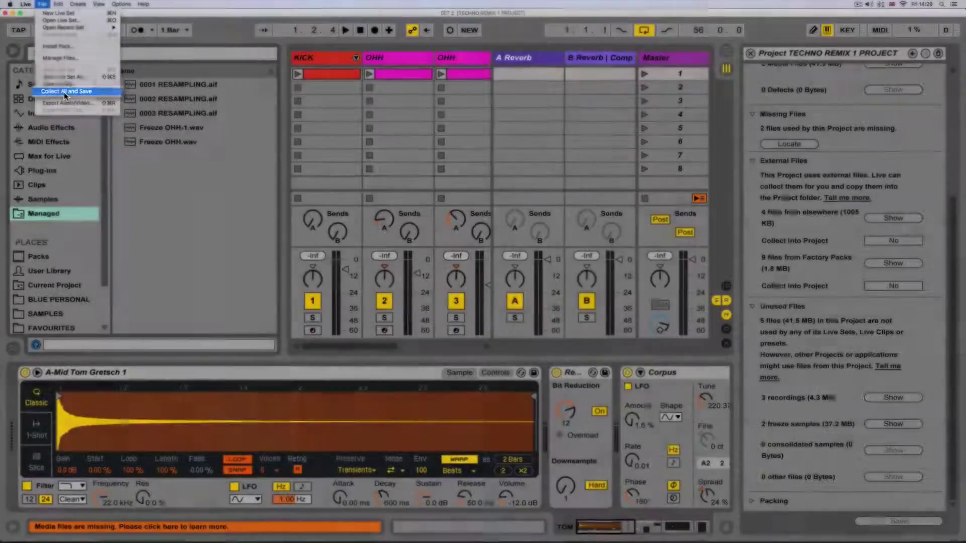
pyautogui.click(64, 93)
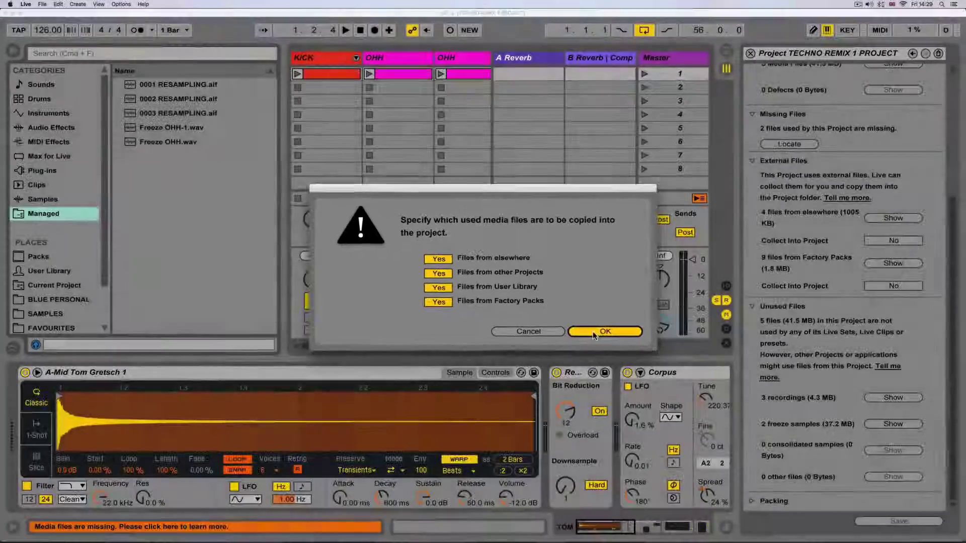
pyautogui.click(618, 338)
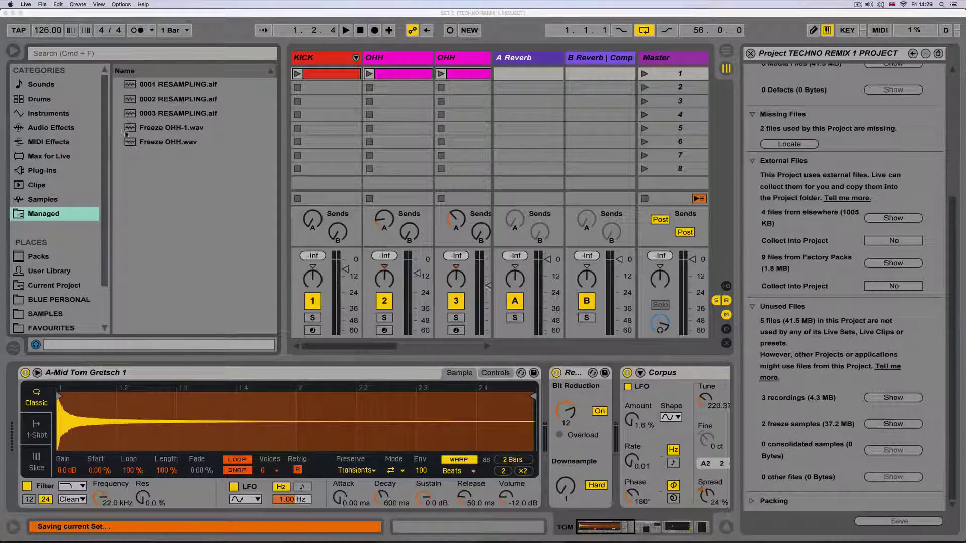
# Browse the project's Samples folder and its Imported subfolder in the Open dialog without opening a set
pyautogui.click(43, 5)
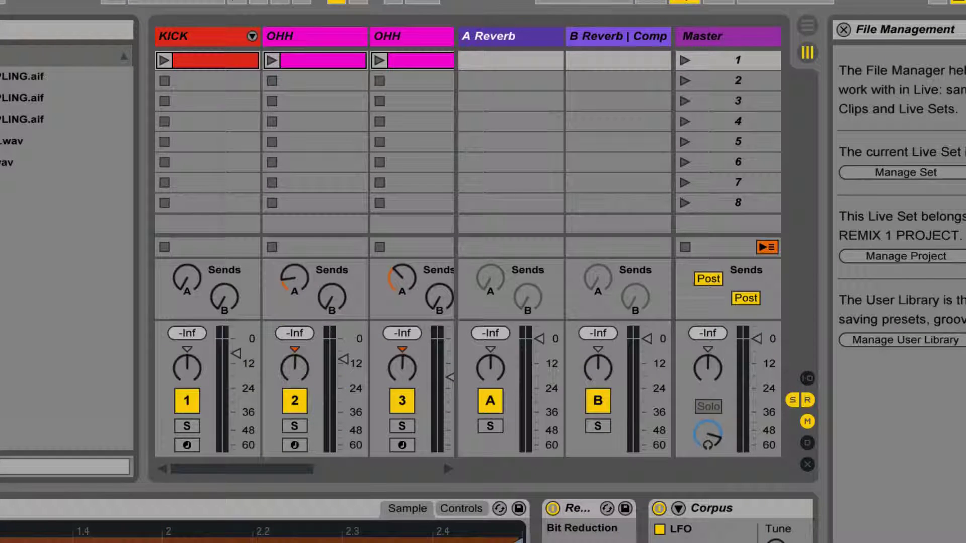
pyautogui.press('super+o')
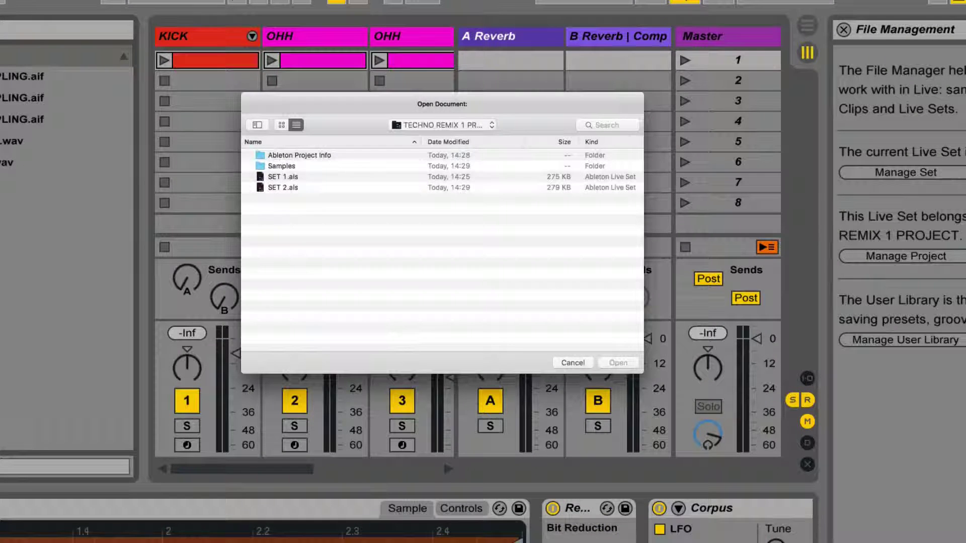
pyautogui.doubleClick(277, 166)
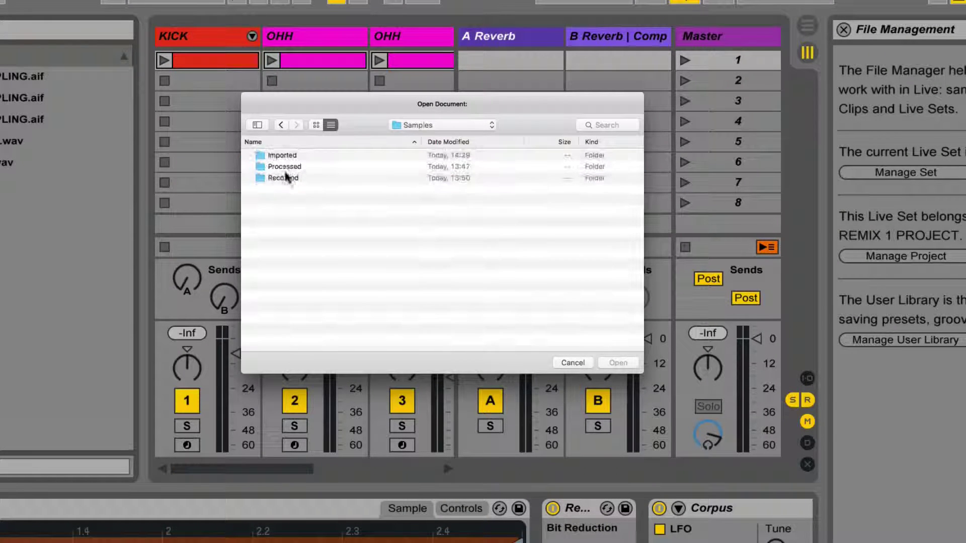
pyautogui.doubleClick(282, 156)
pyautogui.click(281, 124)
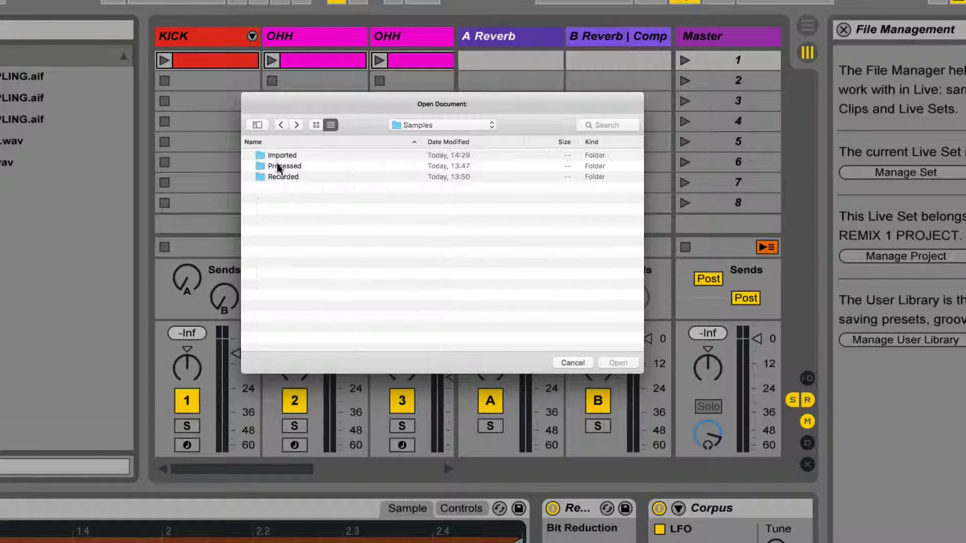
pyautogui.click(281, 125)
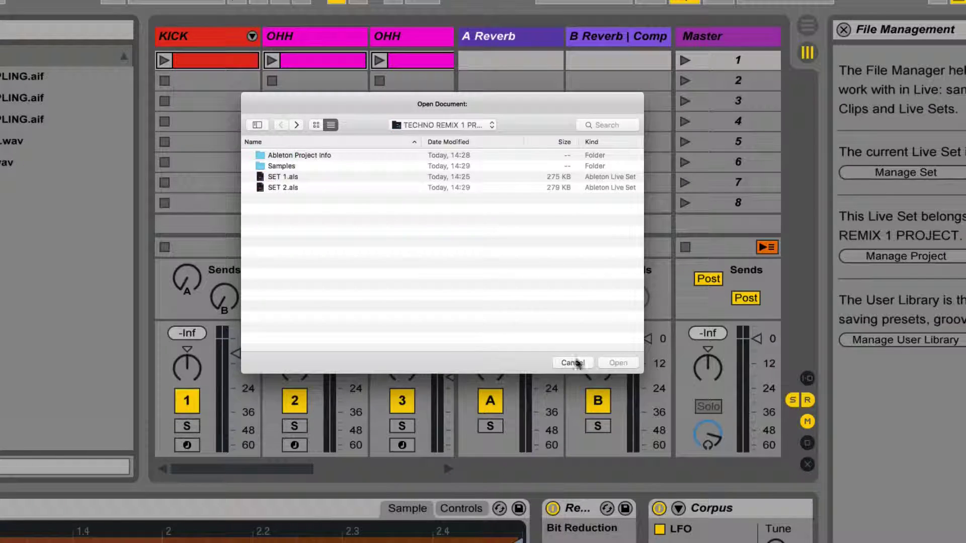
pyautogui.click(573, 363)
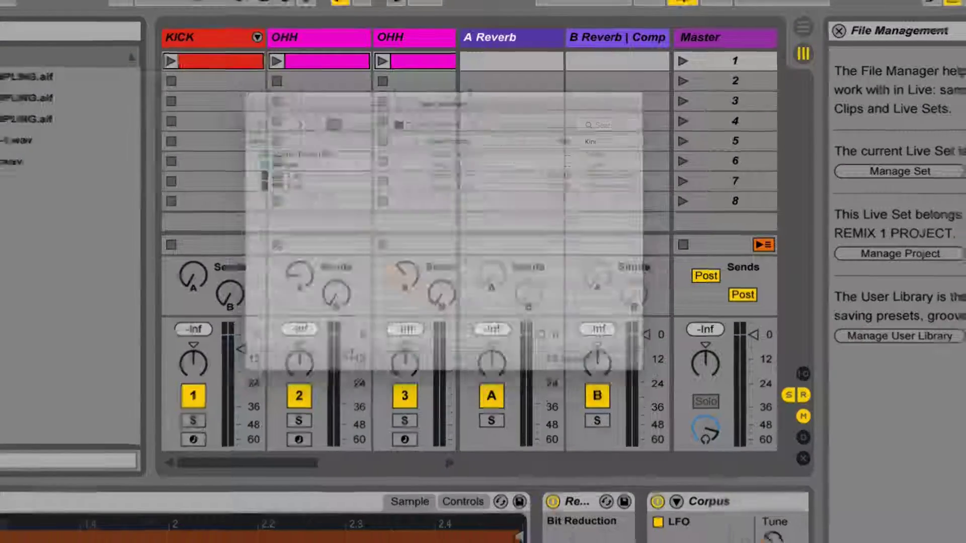
# View the list of media files used by the current Live Set in the file manager
pyautogui.click(888, 176)
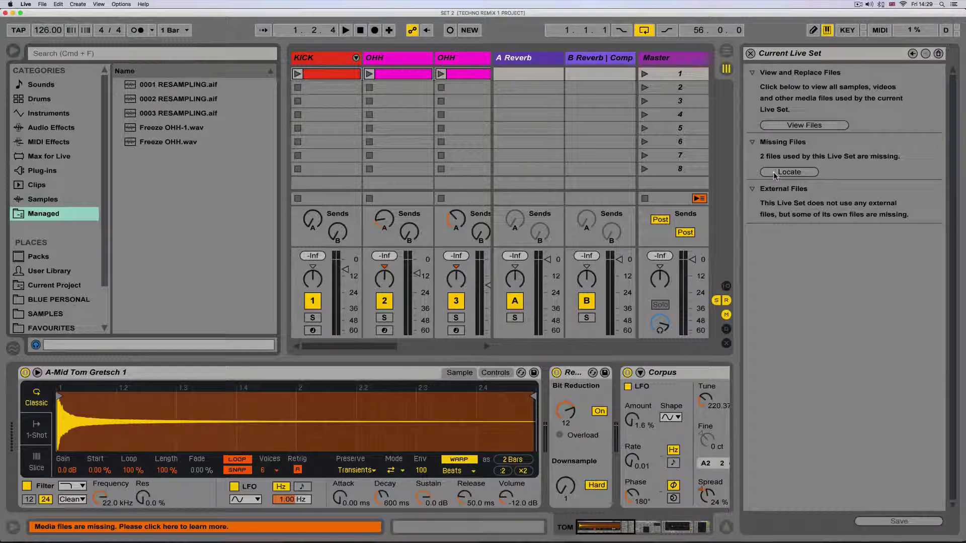
pyautogui.click(788, 125)
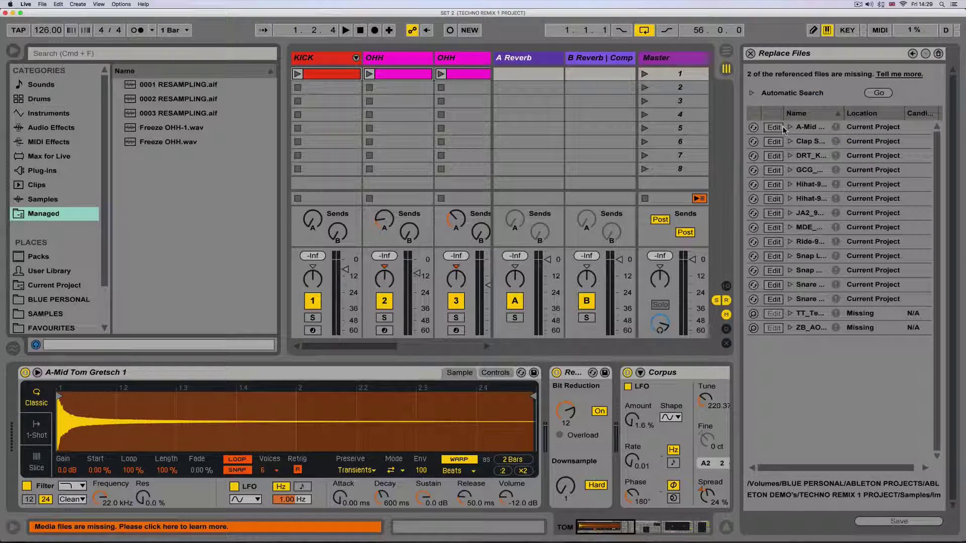
pyautogui.click(939, 54)
# Show the project's unused recordings from the file manager's Unused Files section
pyautogui.click(823, 205)
pyautogui.scroll(-10, 795, 312)
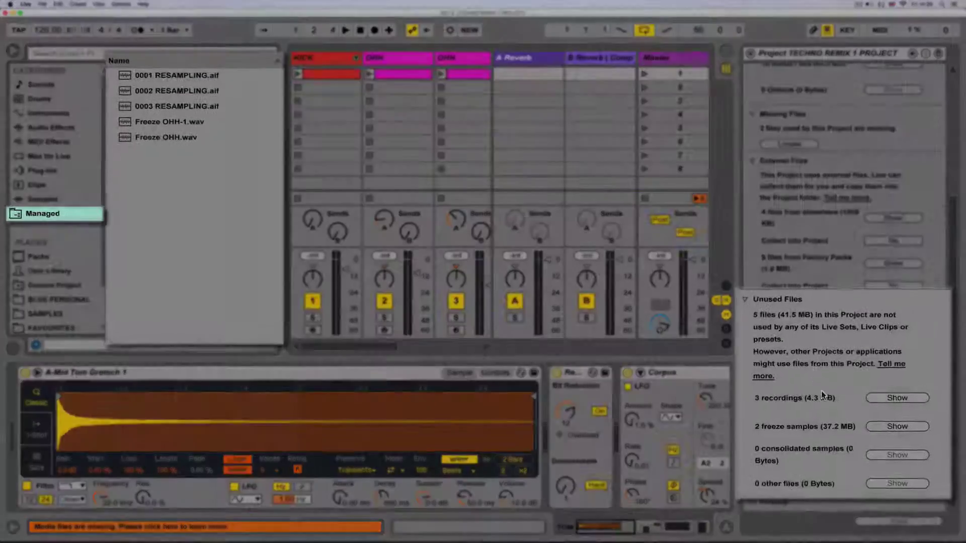
pyautogui.click(889, 398)
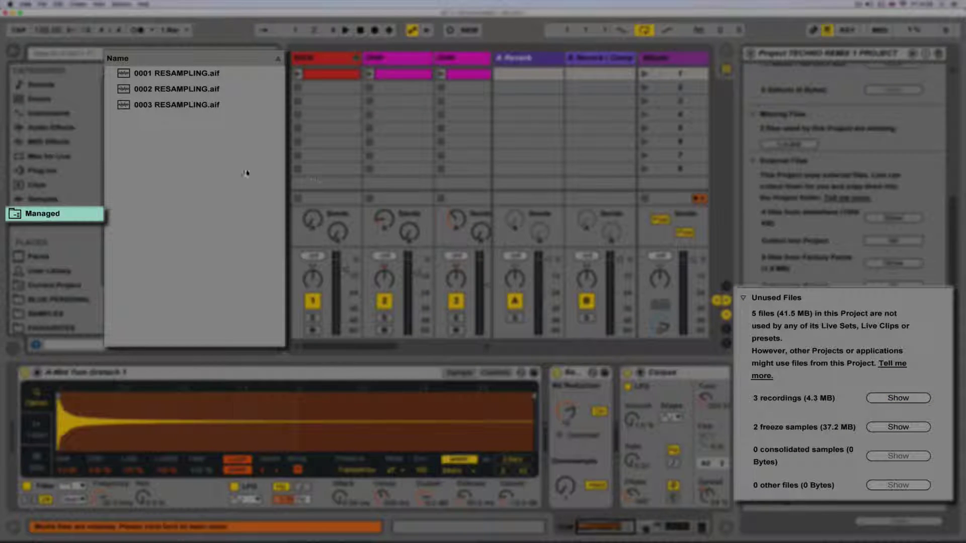
# Try to move the unused recordings 0001, 0002 and 0003 RESAMPLING.aif to the trash
pyautogui.click(155, 104)
pyautogui.keyDown('shift'); pyautogui.click(160, 75); pyautogui.keyUp('shift')
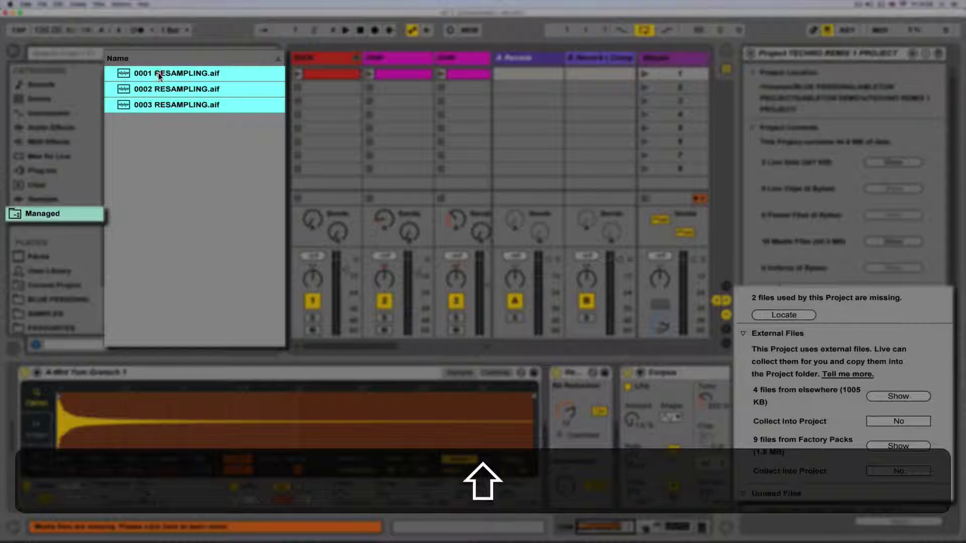
pyautogui.press('shift+super+BackSpace')
pyautogui.rightClick(162, 88)
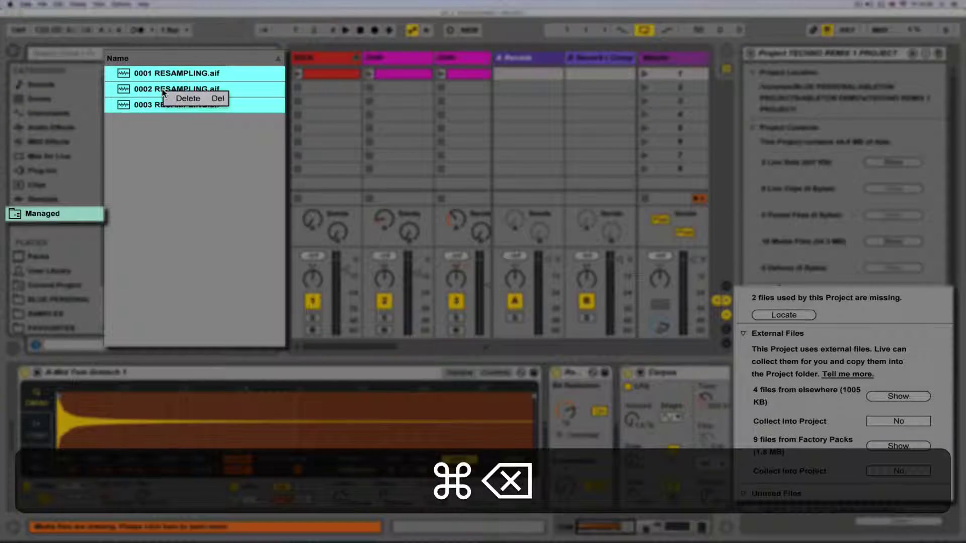
pyautogui.click(177, 99)
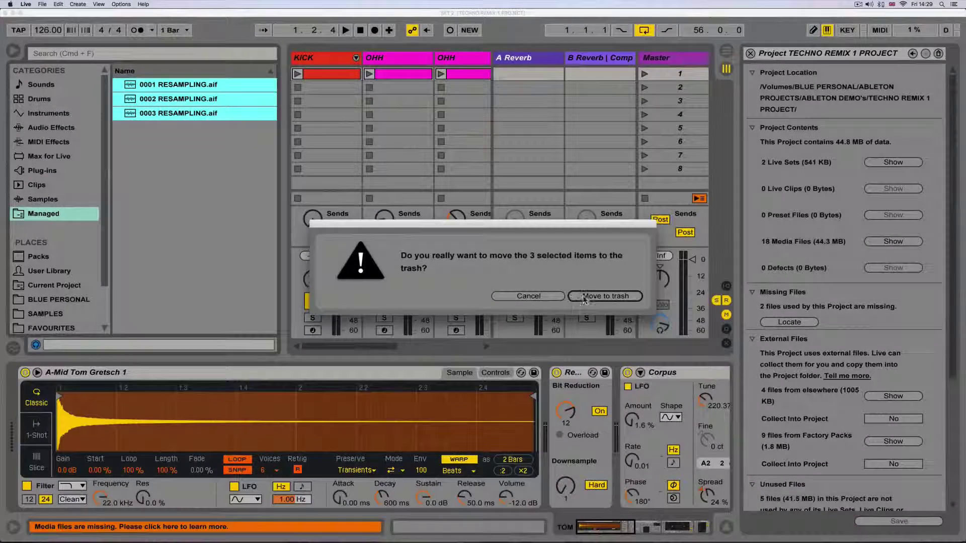
pyautogui.click(585, 297)
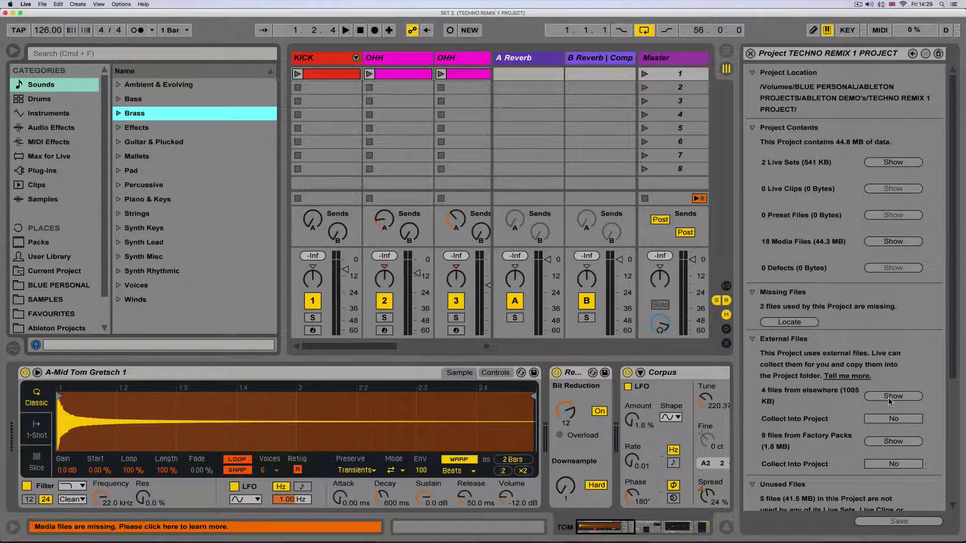
# List the unused recordings again, move all three RESAMPLING.aif files to the trash, and close the file manager
pyautogui.scroll(-5, 888, 403)
pyautogui.click(883, 425)
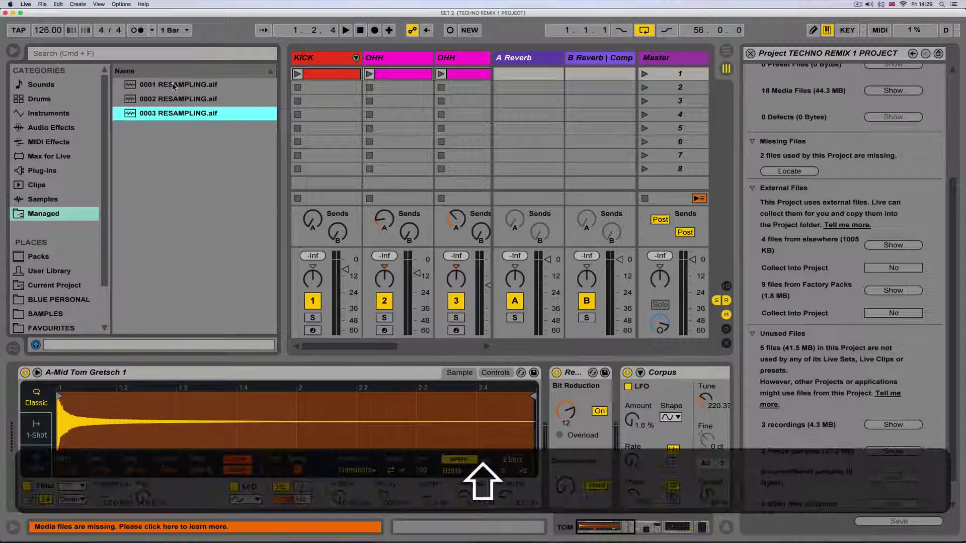
pyautogui.keyDown('shift'); pyautogui.click(171, 85); pyautogui.keyUp('shift')
pyautogui.rightClick(174, 88)
pyautogui.click(187, 94)
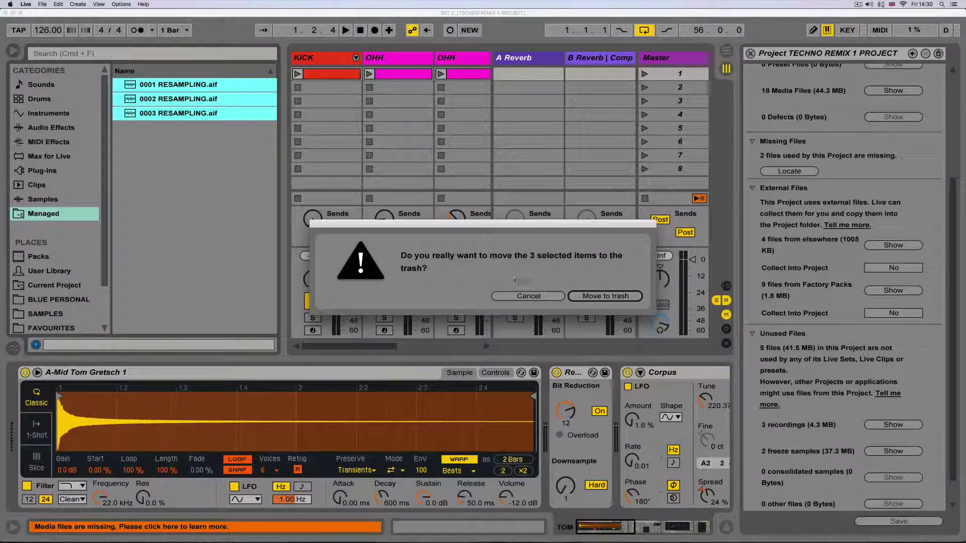
pyautogui.click(606, 298)
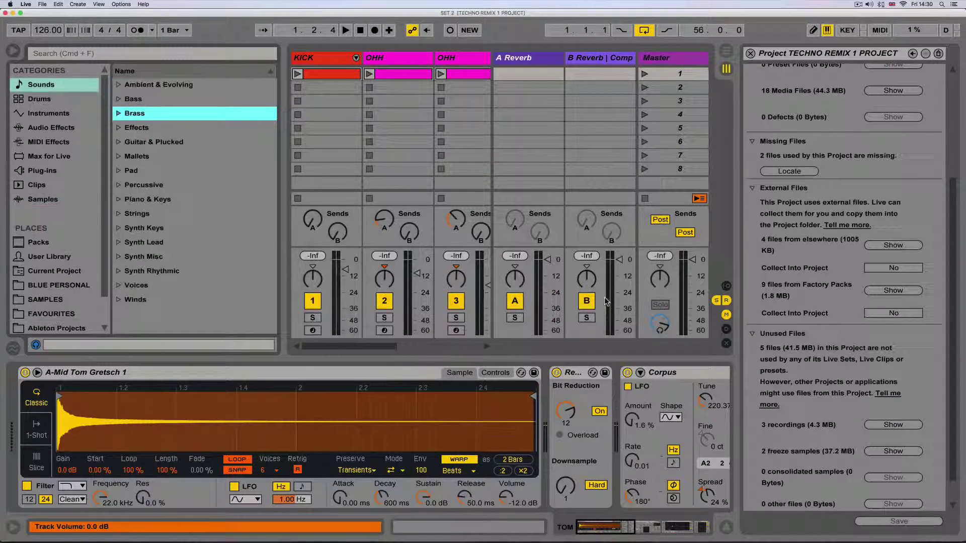
pyautogui.click(750, 53)
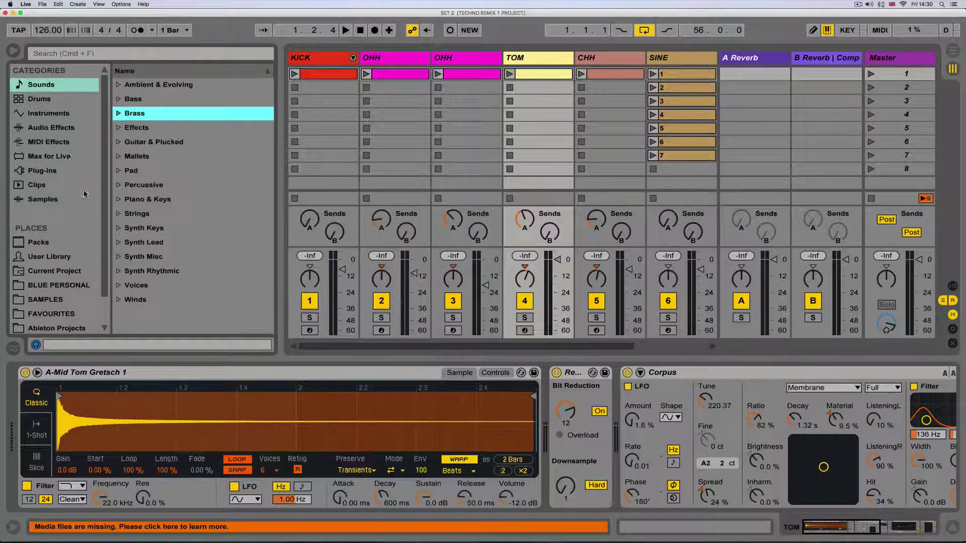
# View the folder chooser for adding a folder to the browser's Places, and leave without adding one
pyautogui.scroll(-2, 70, 251)
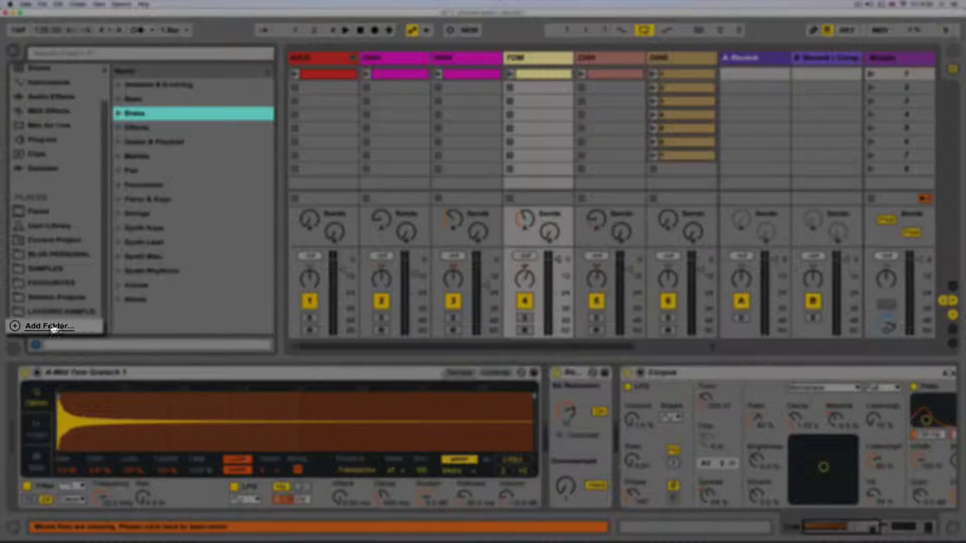
pyautogui.click(49, 327)
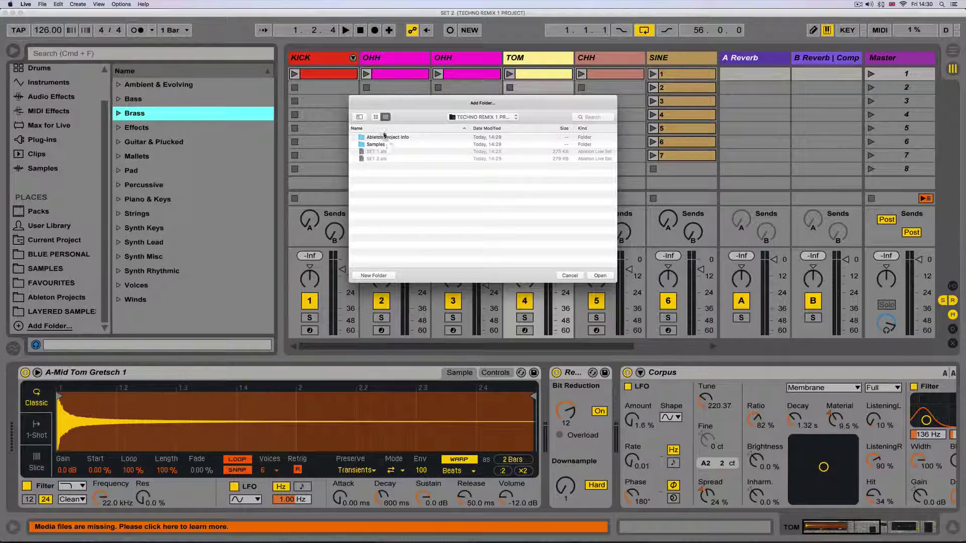
pyautogui.click(569, 275)
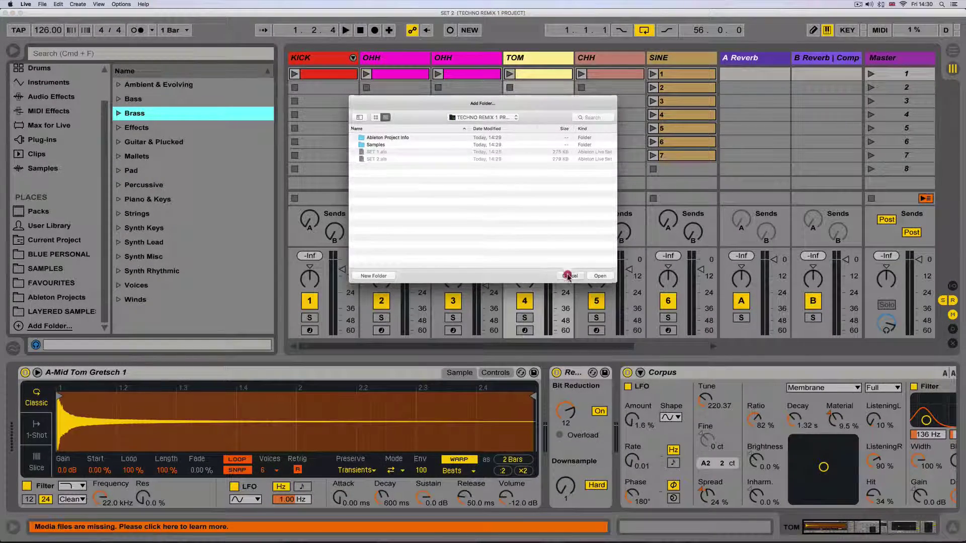
# Browse the contents of the Ableton Projects folder in the browser's Places
pyautogui.click(58, 297)
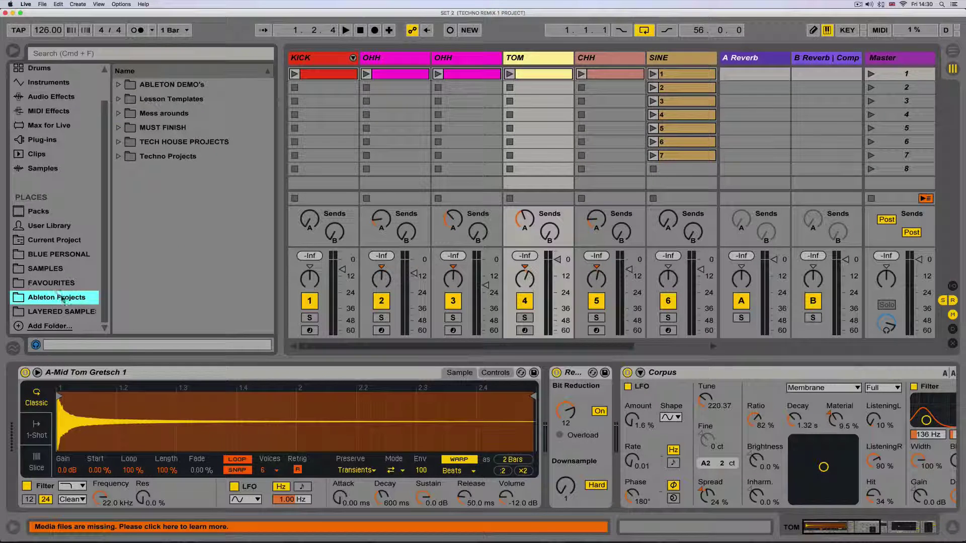
pyautogui.click(45, 271)
pyautogui.click(46, 300)
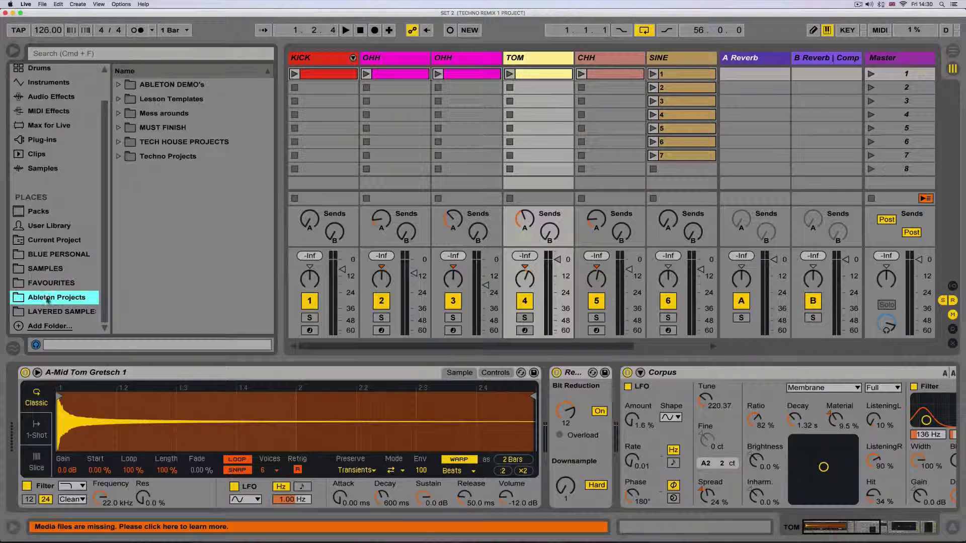
# Inspect the tracks inside SET 2.als in Current Project, and import SET 1.als into the session after the existing tracks
pyautogui.click(55, 244)
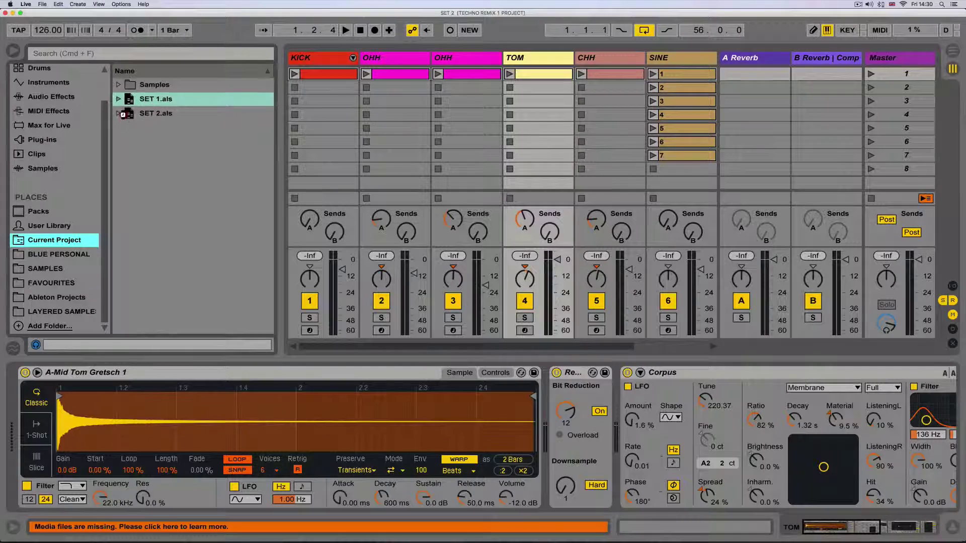
pyautogui.click(119, 114)
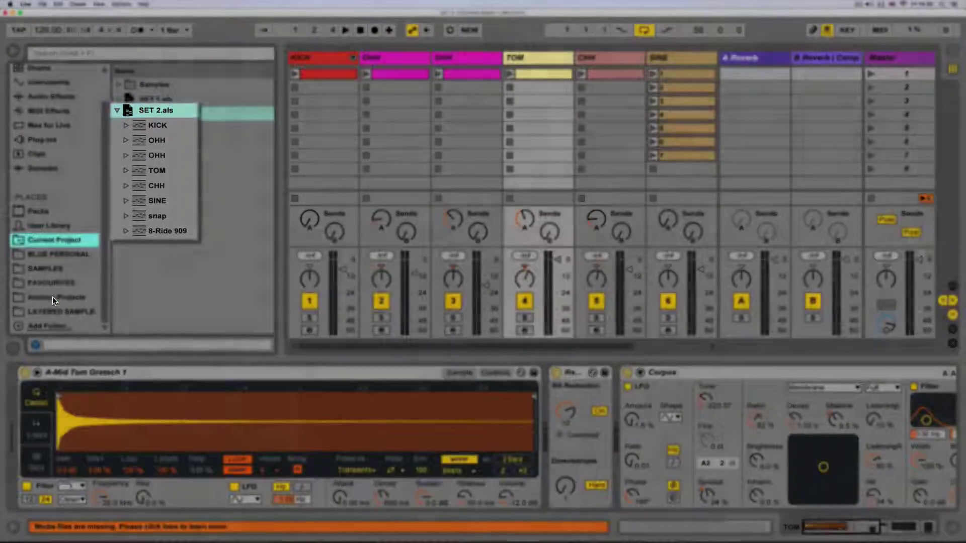
pyautogui.click(119, 114)
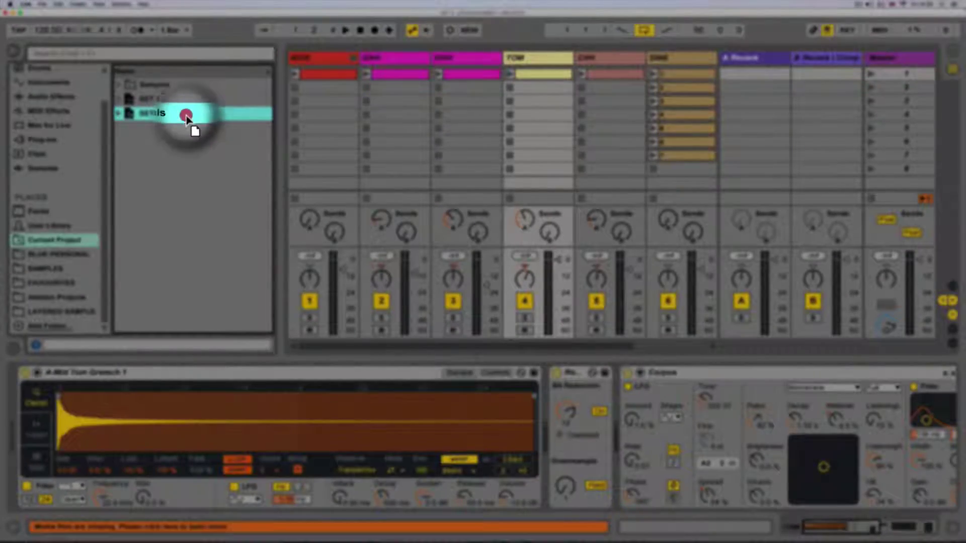
pyautogui.moveTo(156, 100); pyautogui.dragTo(711, 64)
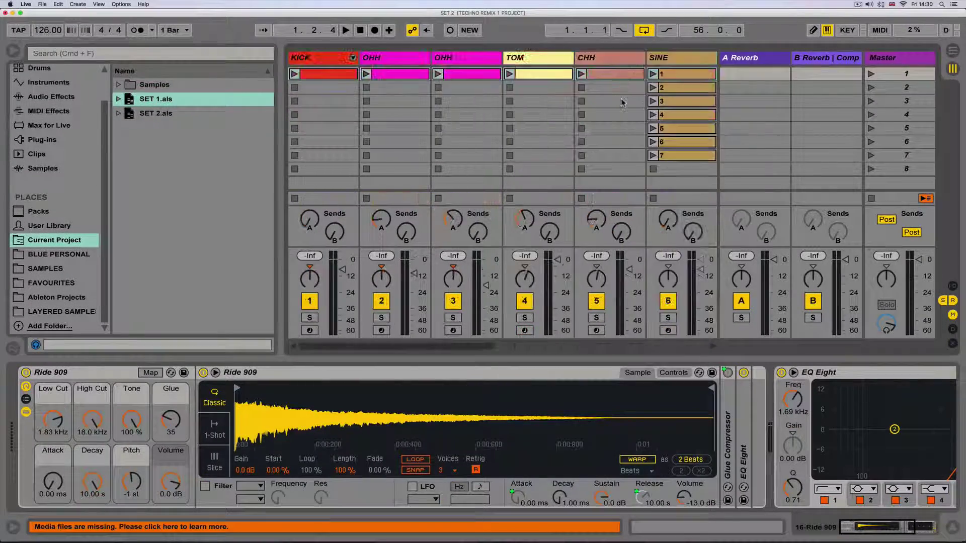
pyautogui.click(480, 114)
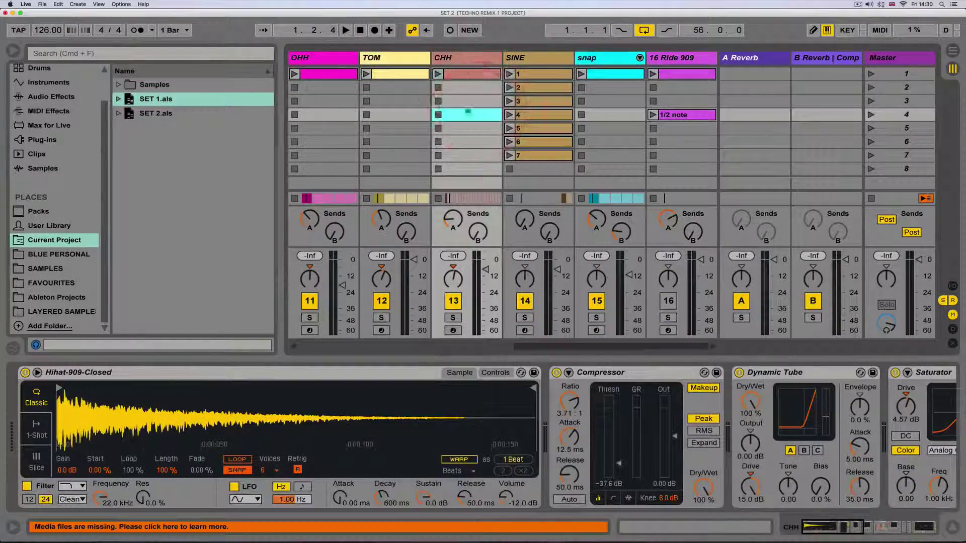
# Browse Ableton Projects to the ABLETON FOR BEGINNERS Project in ABLETON DEMO's and examine the tracks inside its Live Set
pyautogui.click(23, 55)
pyautogui.click(55, 297)
pyautogui.click(118, 85)
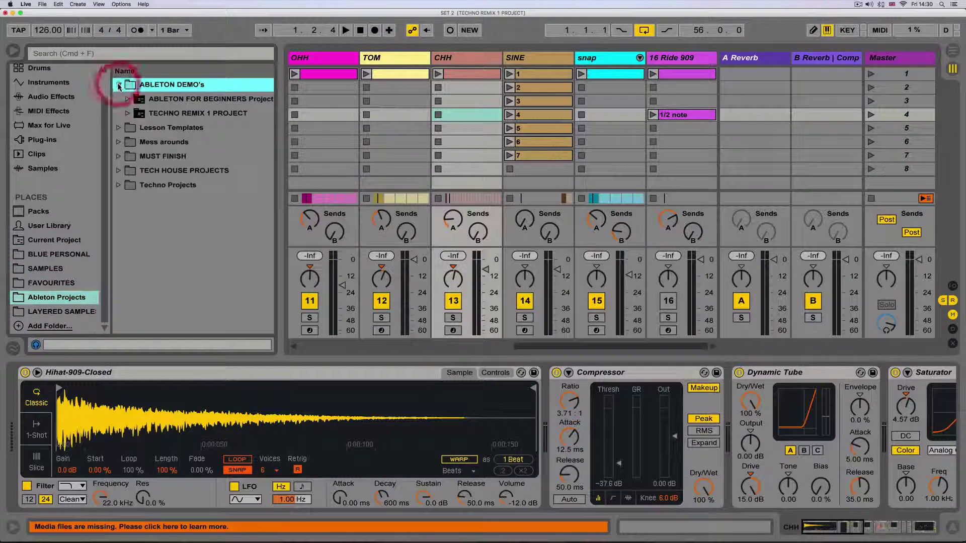
pyautogui.click(128, 100)
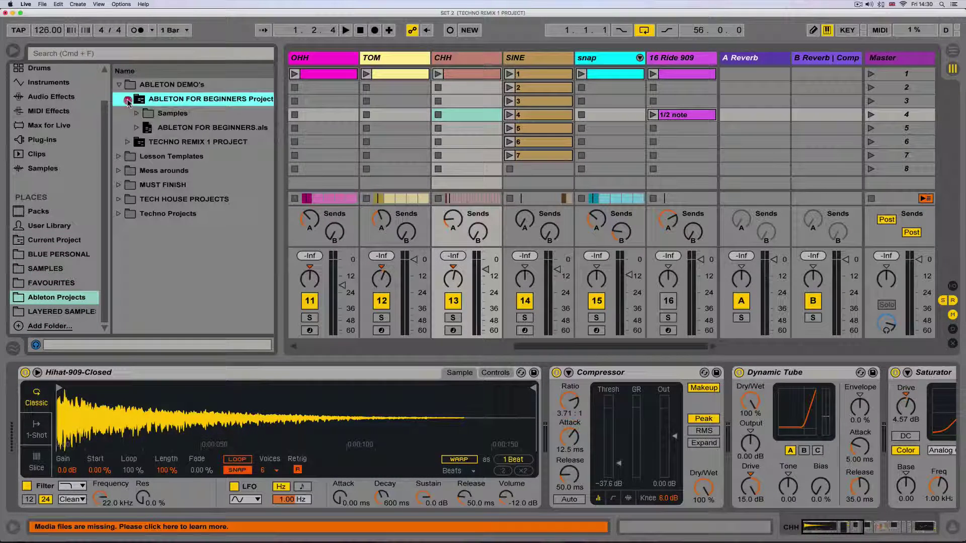
pyautogui.click(136, 128)
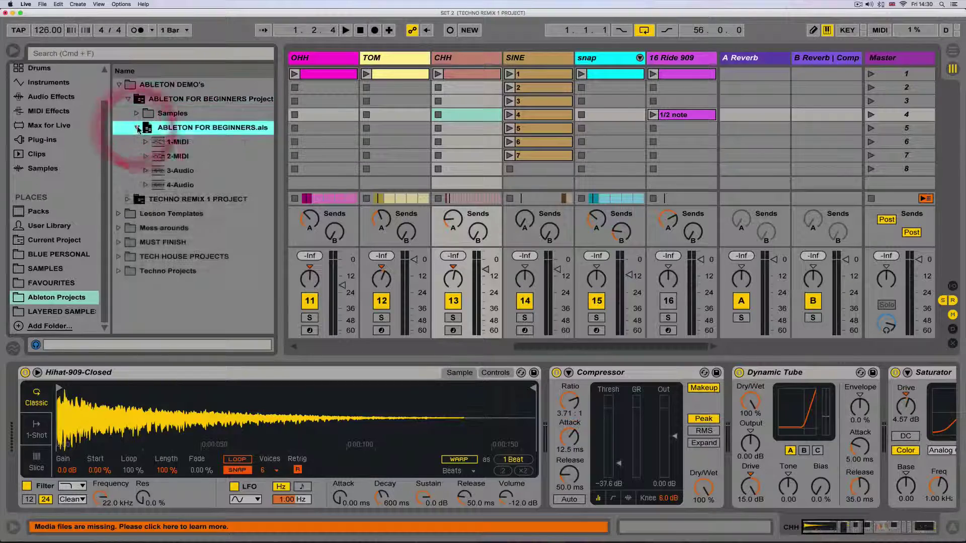
pyautogui.click(171, 156)
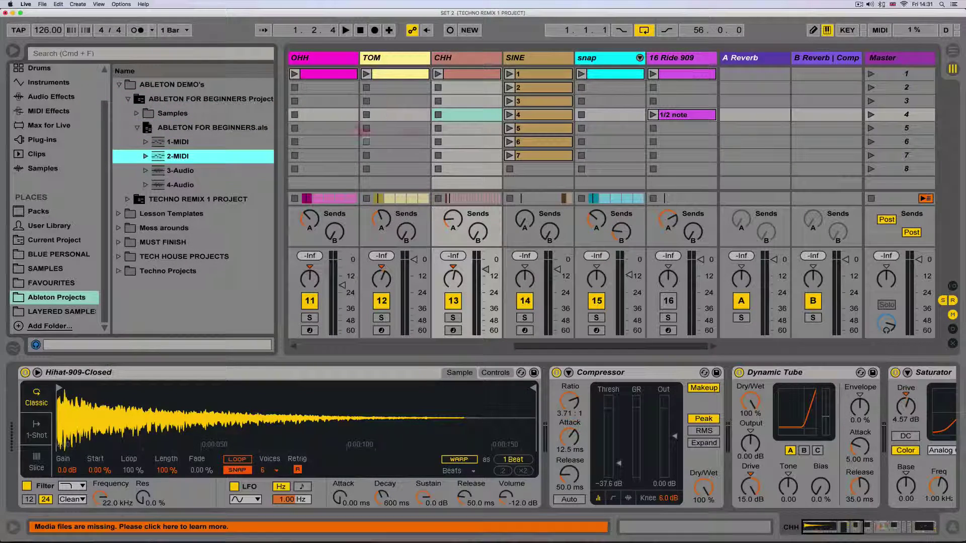
pyautogui.click(141, 155)
# Import the ABLETON FOR BEGINNERS.als set between the OHH and TOM tracks, and delete its imported tracks
pyautogui.moveTo(157, 129); pyautogui.dragTo(356, 70)
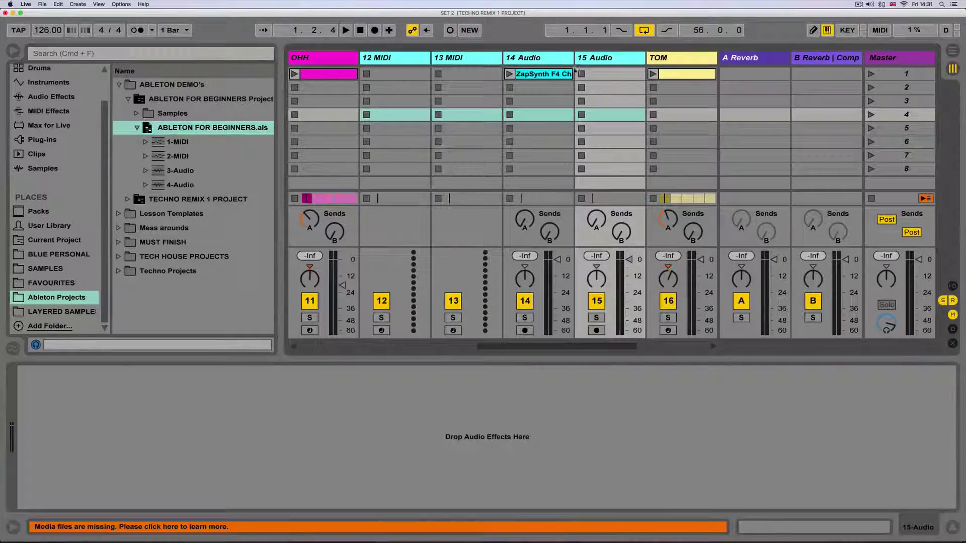
pyautogui.press('BackSpace')
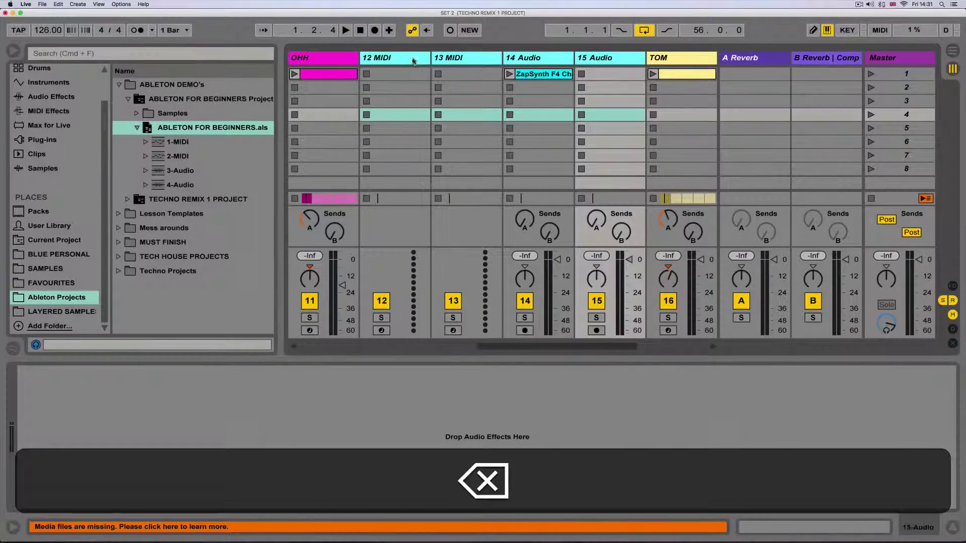
pyautogui.click(352, 128)
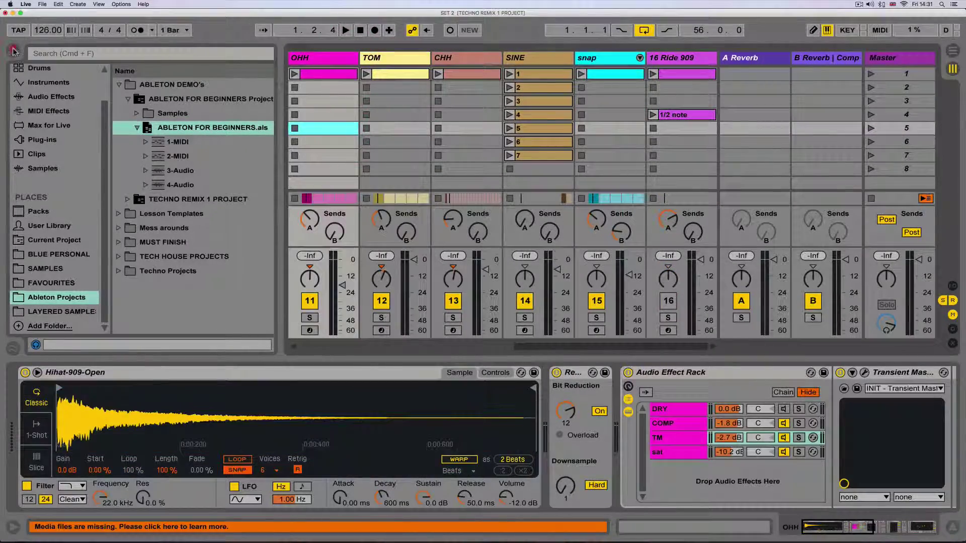